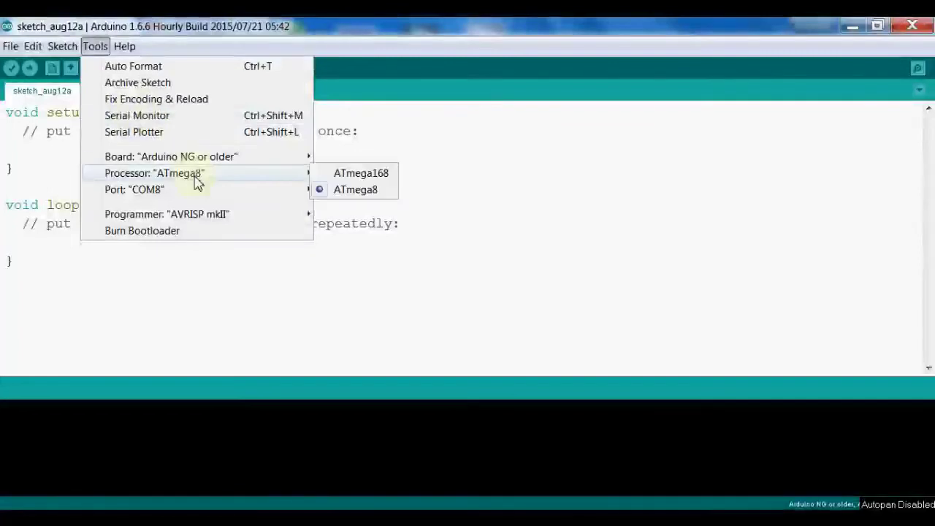
Open the Serial Monitor for COM8, running at 115200 baud with Both NL & CR
mouse_move(196, 193)
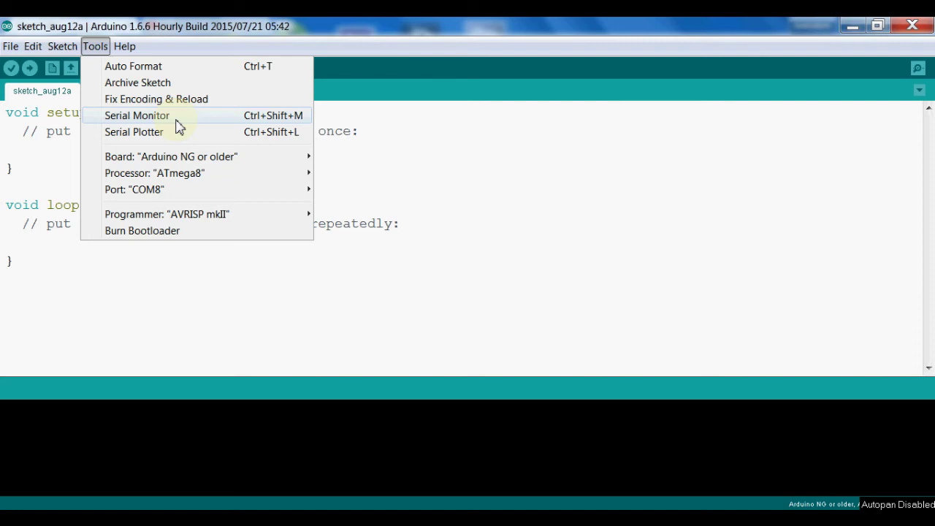
click(179, 127)
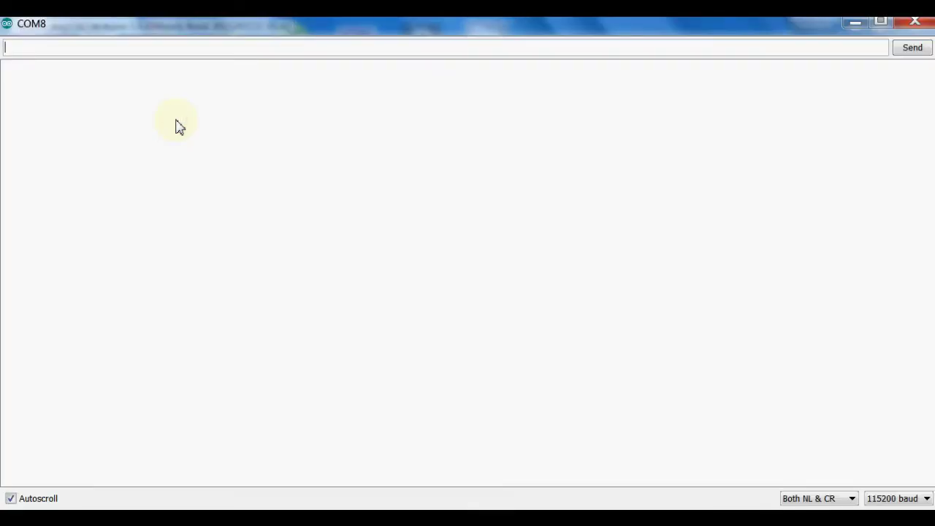
Send the AT test command and confirm the module answers OK
text(a)
key(Return)
text(AT)
key(Return)
Send AT+GMR to read firmware AT version 0.23.0.0, SDK version 1.0.1
text(AT)
text(GMR)
key(Return)
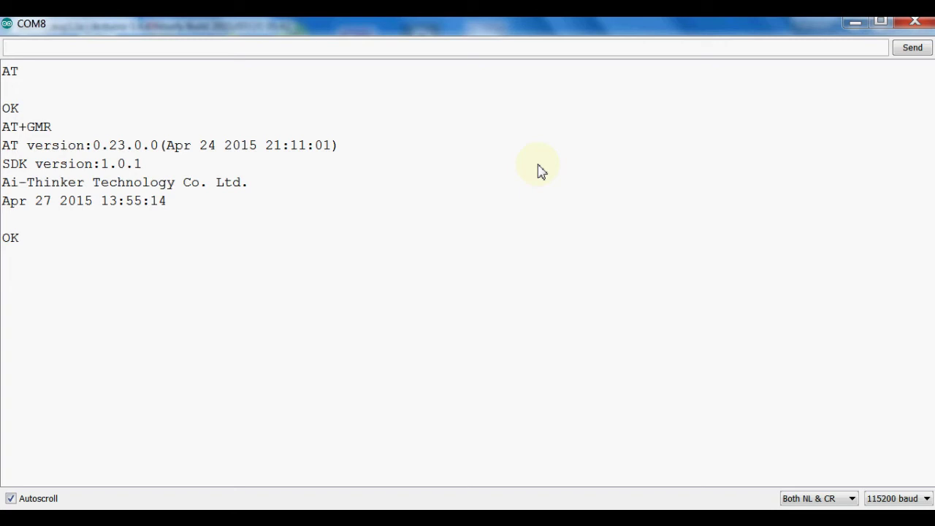
Send AT+CWMODE? and get the module's reply +CWMODE:3
text(AT+CWMODE?)
key(Return)
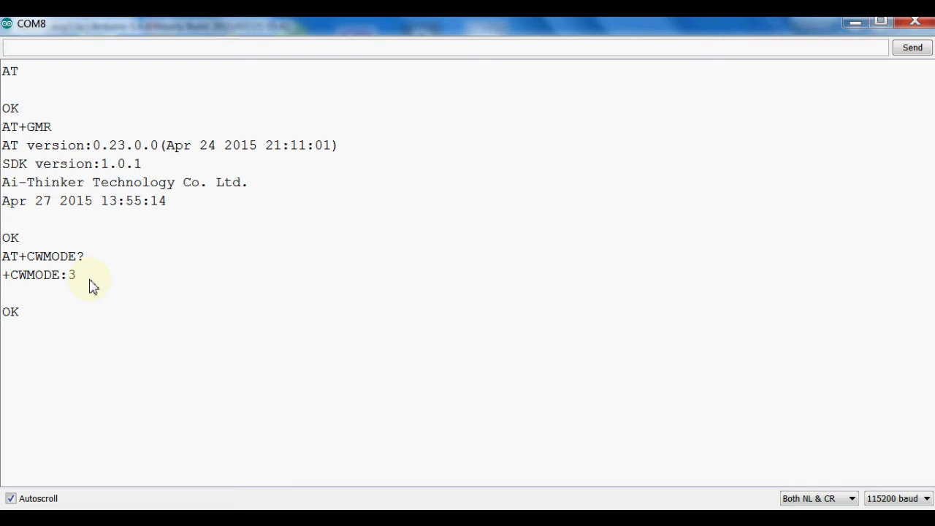
Send AT+CWLAP? to request access points, which returns ERROR
text(AT+CWLAP)
text(?)
key(Return)
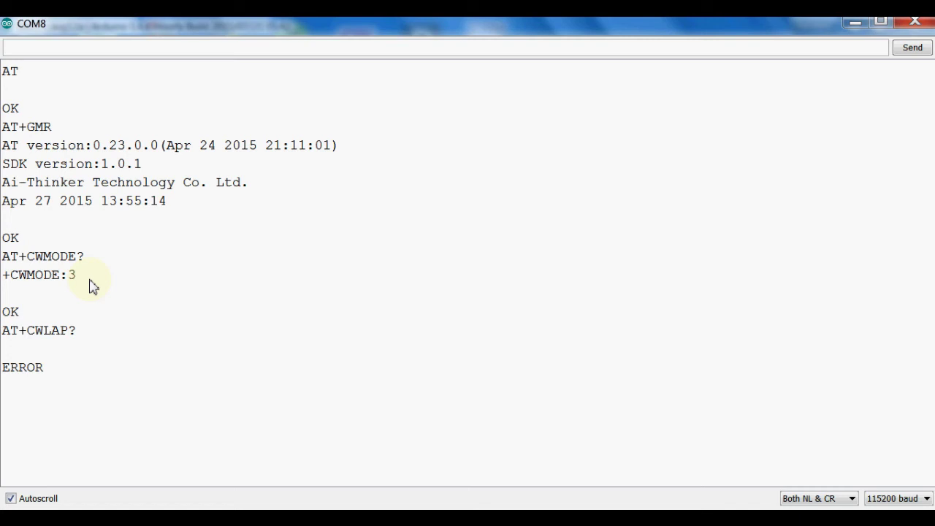
Resend the command as AT+CWLAP without '?', listing brainstorm.ABC at -50 on channel 11
triple_click(88, 334)
key(ctrl+c)
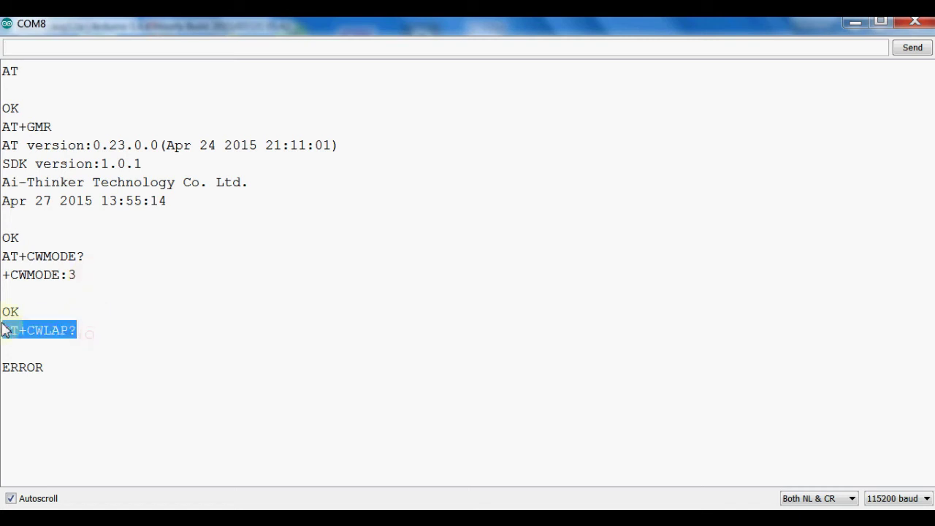
click(49, 48)
key(ctrl+v)
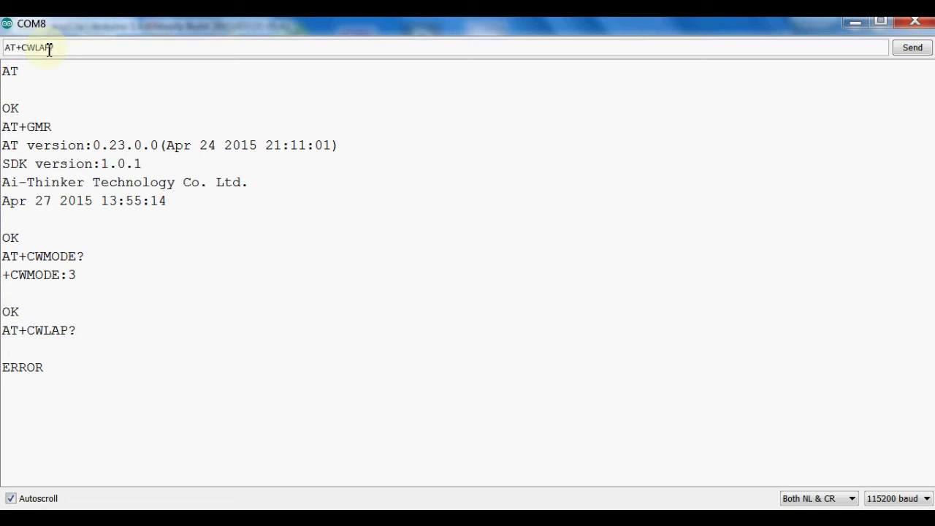
key(BackSpace)
key(BackSpace)
key(Return)
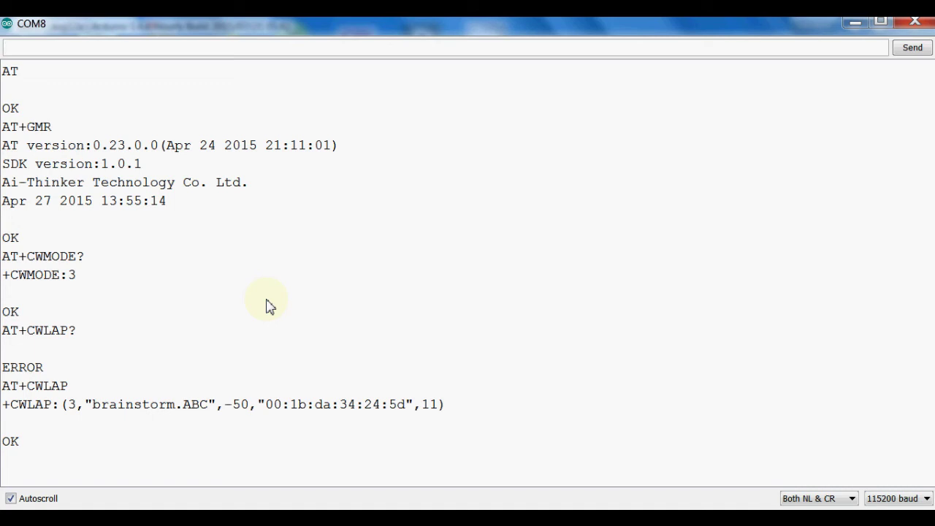
Send AT+CWJAP with SSID brainstorm.ABC and the network password to connect and get an IP
text(AT+CWJAP)
text(=")
text(brainstorm)
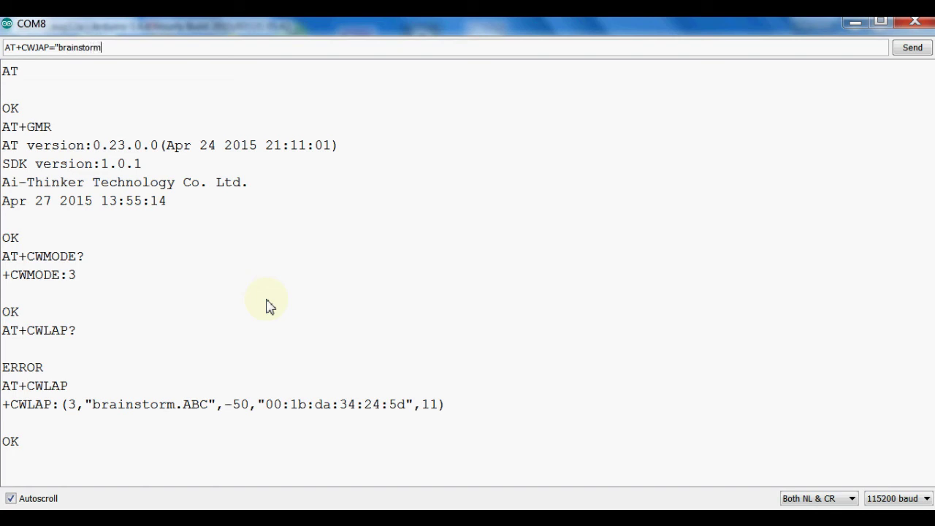
text(.ABC","12345678")
key(Return)
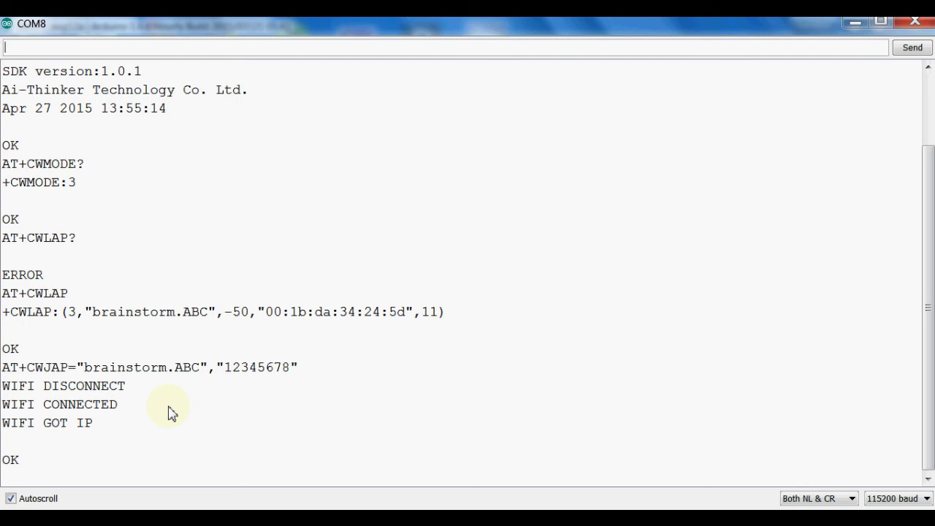
Send AT+CIFSR, returning APIP 192.168.4.1 and STAIP 192.168.1.3
text(at+cifsr)
key(BackSpace)
key(BackSpace)
key(BackSpace)
key(BackSpace)
key(BackSpace)
key(BackSpace)
key(BackSpace)
key(BackSpace)
text(AT+CIFSR)
key(Return)
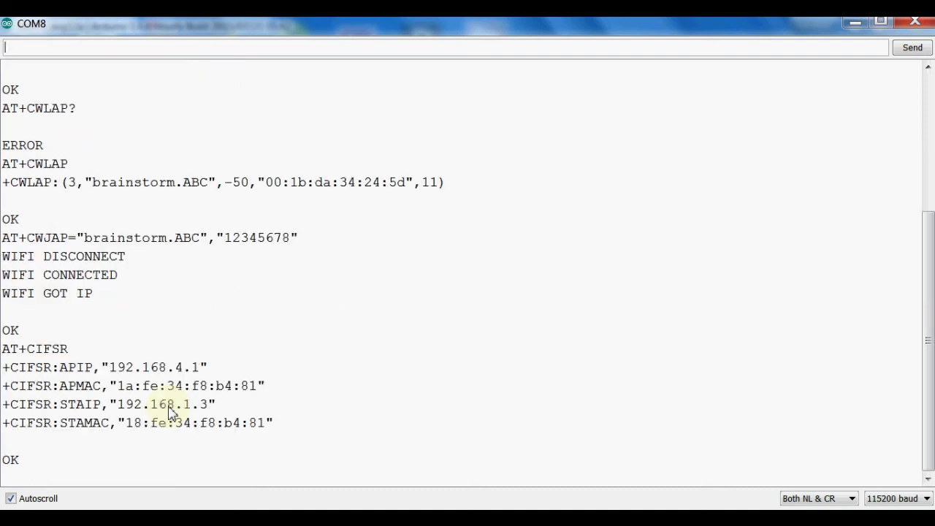